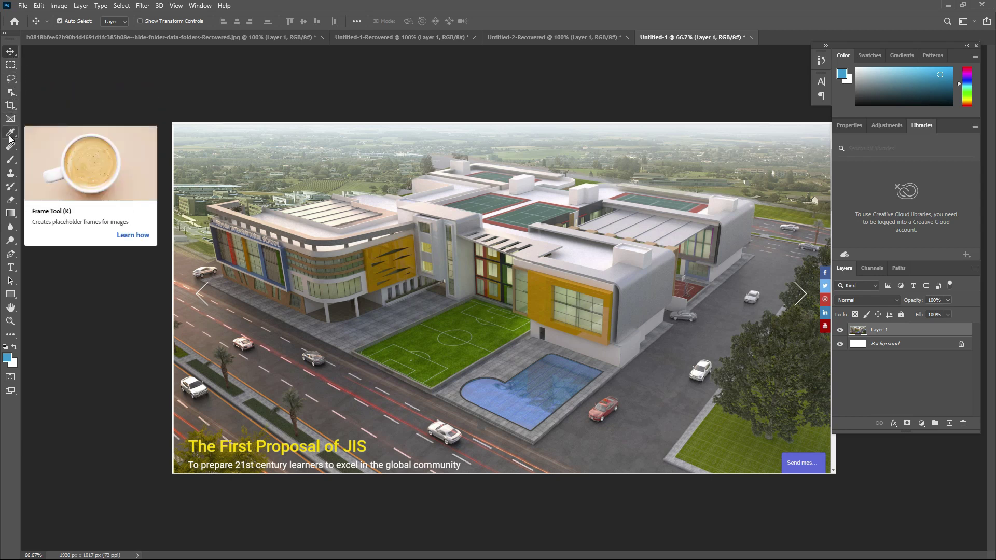
Step: Select the Clone Stamp tool in the toolbar
click(10, 176)
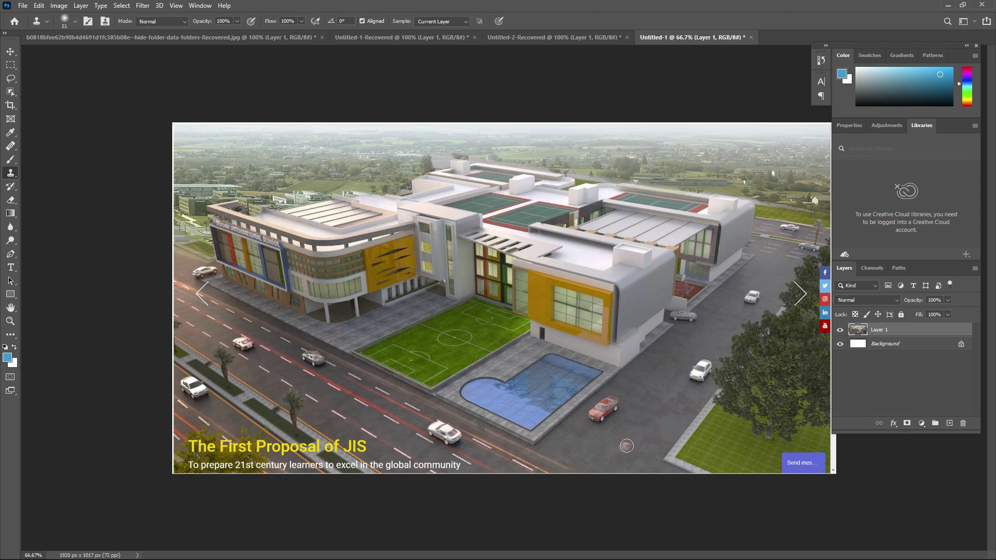
Step: Paint a copy of the red car onto the empty road below the original
drag(625, 453, 648, 430)
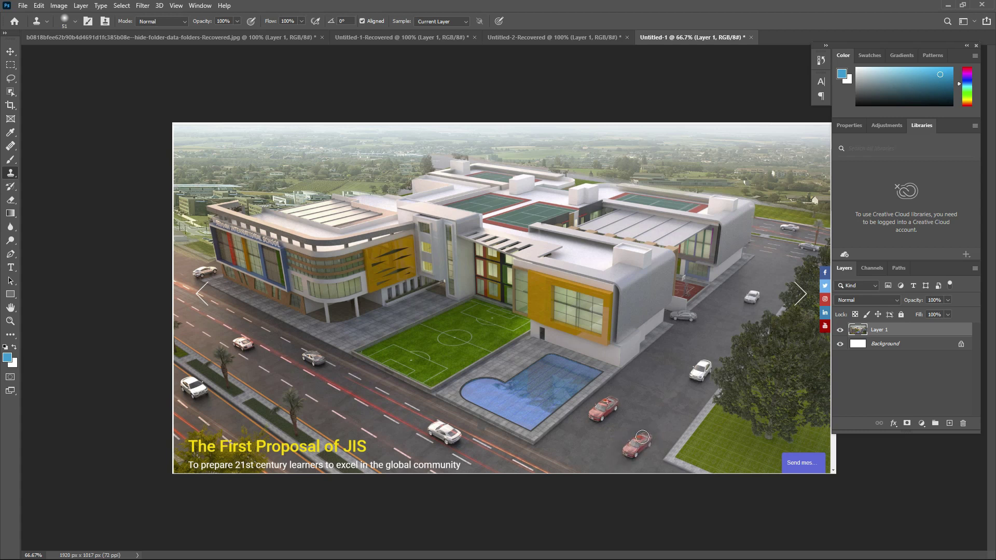
drag(648, 430, 640, 449)
scroll(705, 440, up, 3)
scroll(664, 404, down, 2)
scroll(664, 404, down, 1)
scroll(664, 404, down, 1)
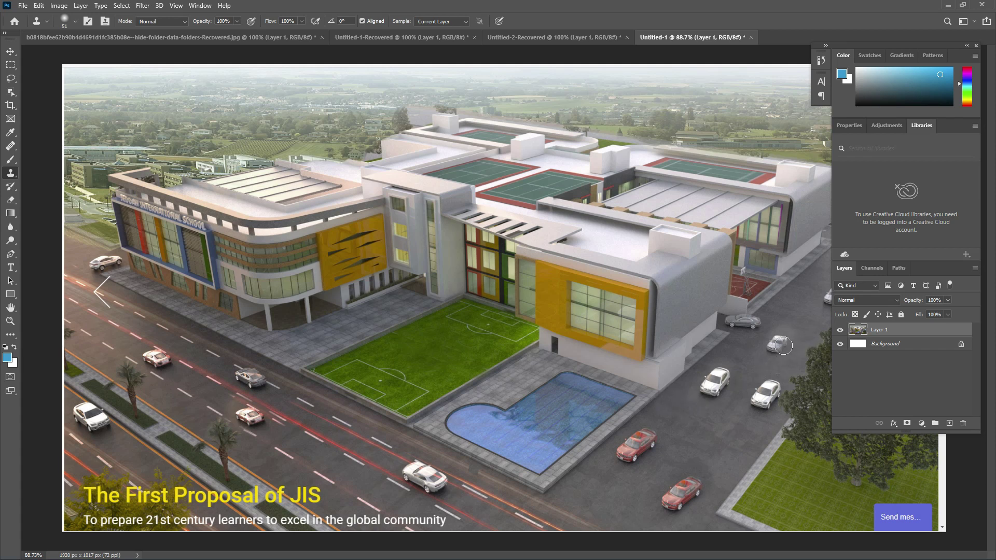
click(734, 423)
key(ctrl+z)
scroll(776, 344, up, 2)
scroll(776, 344, up, 2)
scroll(776, 344, up, 1)
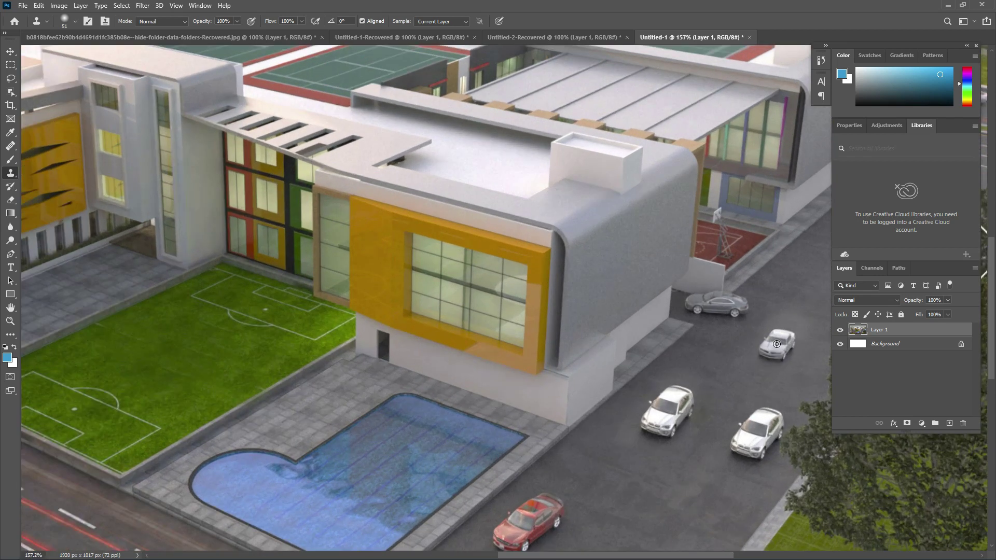
scroll(776, 344, up, 1)
click(776, 344)
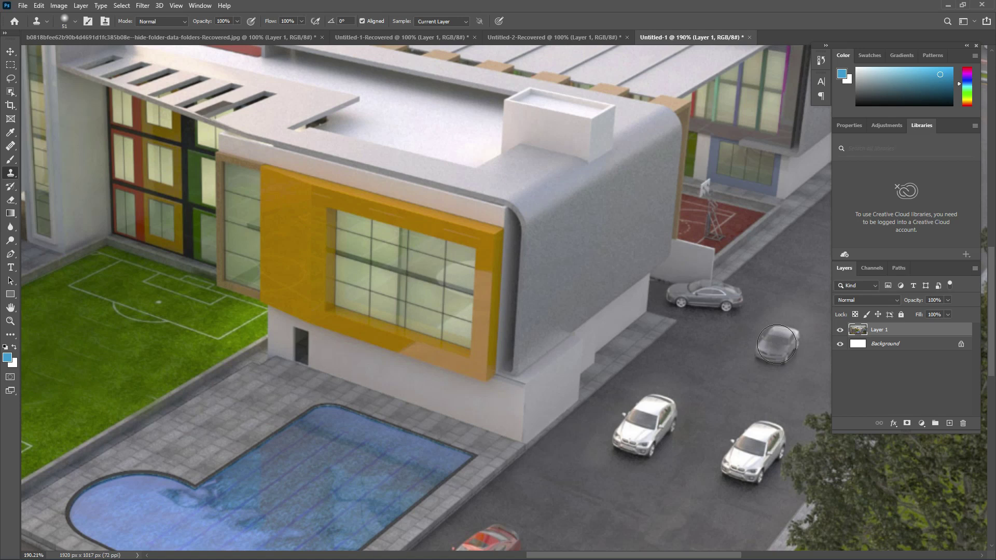
key(ctrl+z)
click(776, 344)
key(ctrl+z)
click(776, 344)
key(ctrl+z)
Step: Clone a white car onto the lower road and undo a stray shrub patch
drag(612, 523, 626, 516)
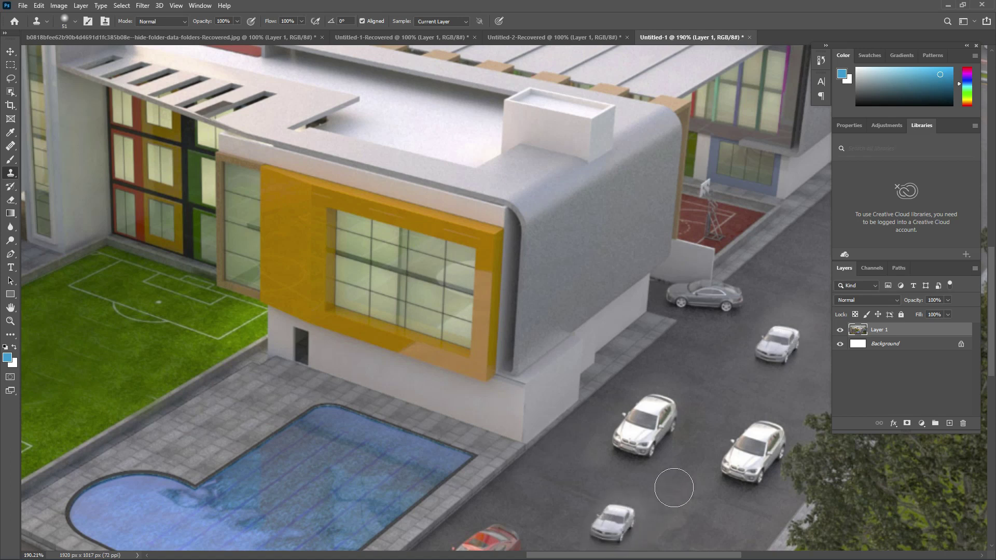
scroll(674, 487, down, 2)
scroll(674, 488, down, 2)
scroll(674, 488, down, 2)
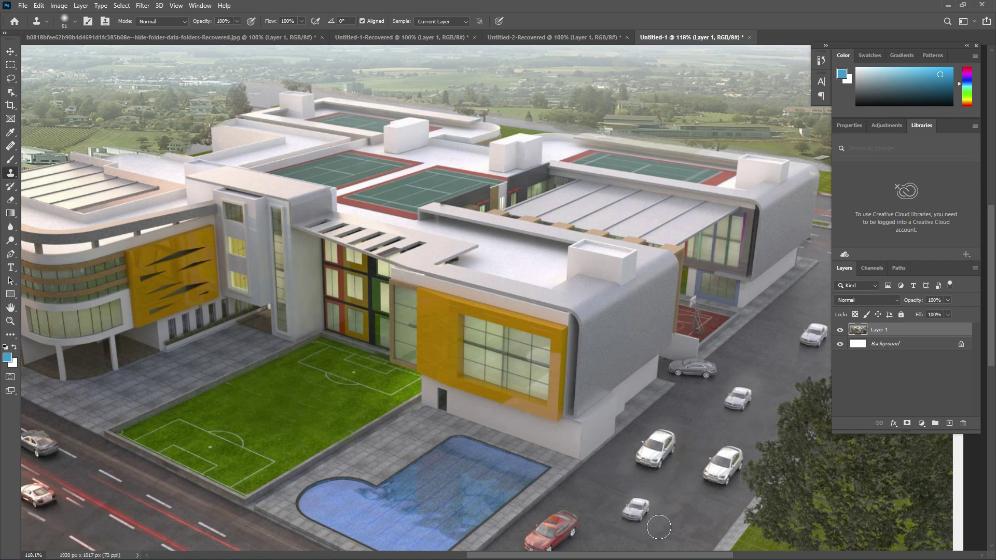
drag(658, 528, 692, 514)
key(ctrl+z)
Step: Bring up the screen recorder controls from the Windows system tray
key(super)
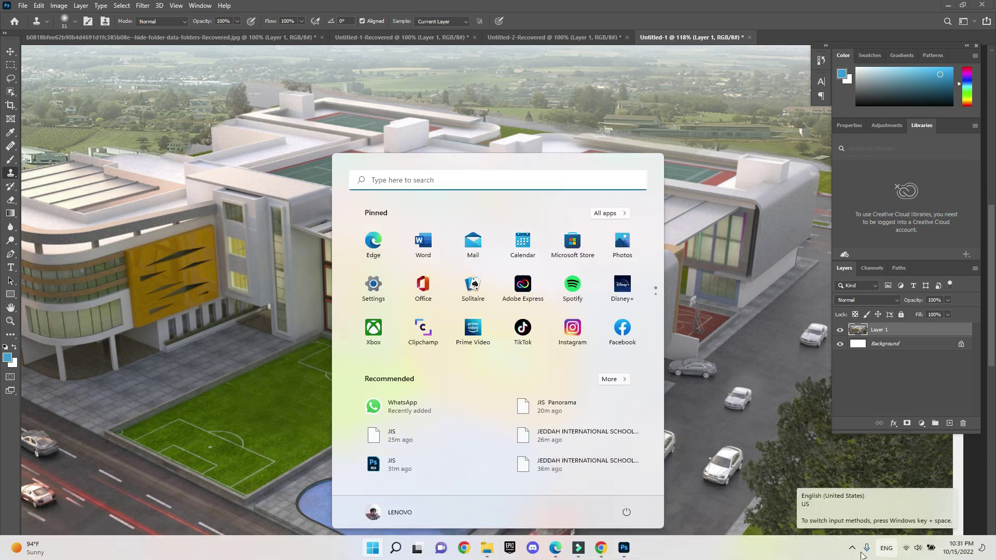
click(852, 547)
click(842, 498)
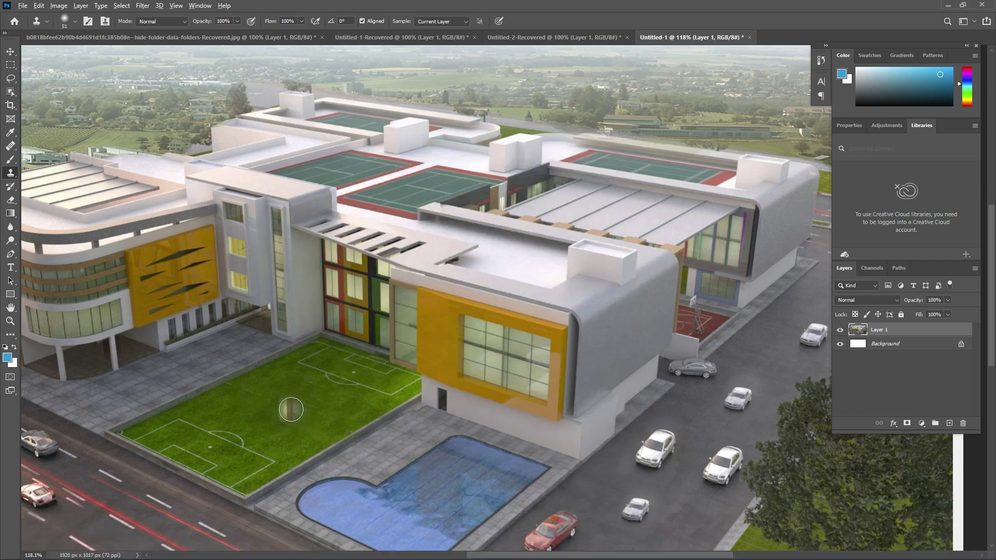
Step: Zoom into the upper pitch and paint grass over the centre circle, halfway line and penalty-box lines
scroll(291, 409, up, 2)
scroll(290, 409, up, 2)
scroll(291, 409, up, 2)
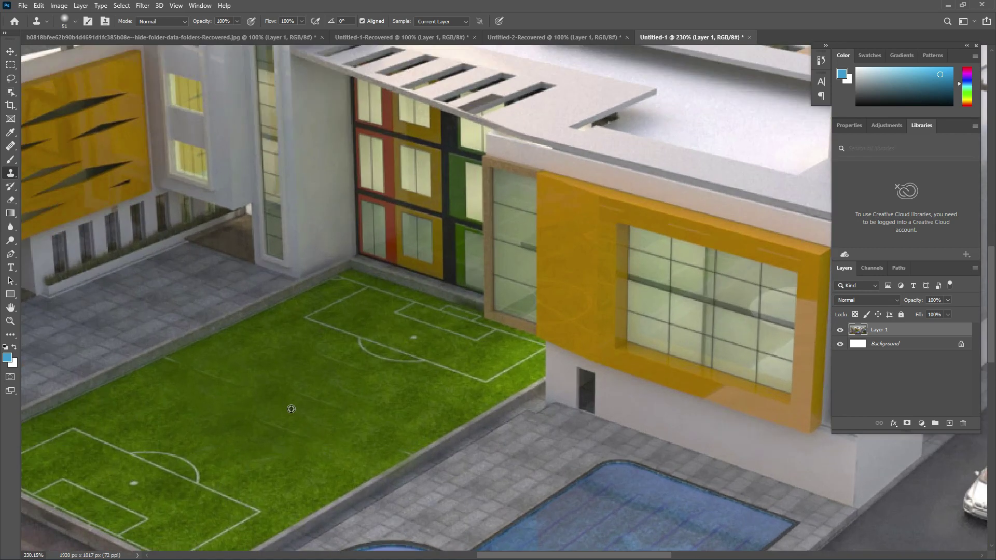
scroll(290, 409, up, 1)
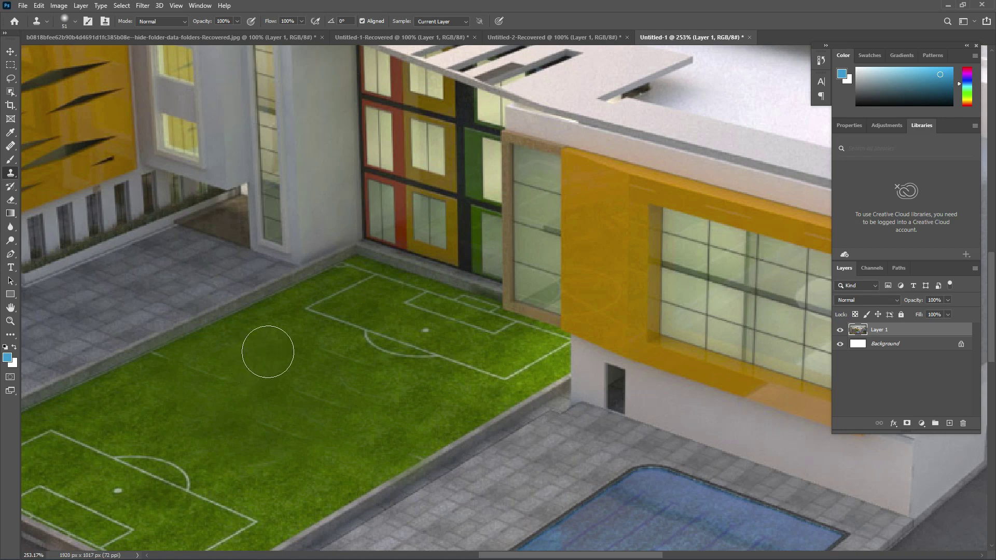
drag(278, 349, 231, 360)
mouse_move(333, 333)
mouse_down()
mouse_move(311, 311)
mouse_move(341, 332)
mouse_move(508, 369)
mouse_up()
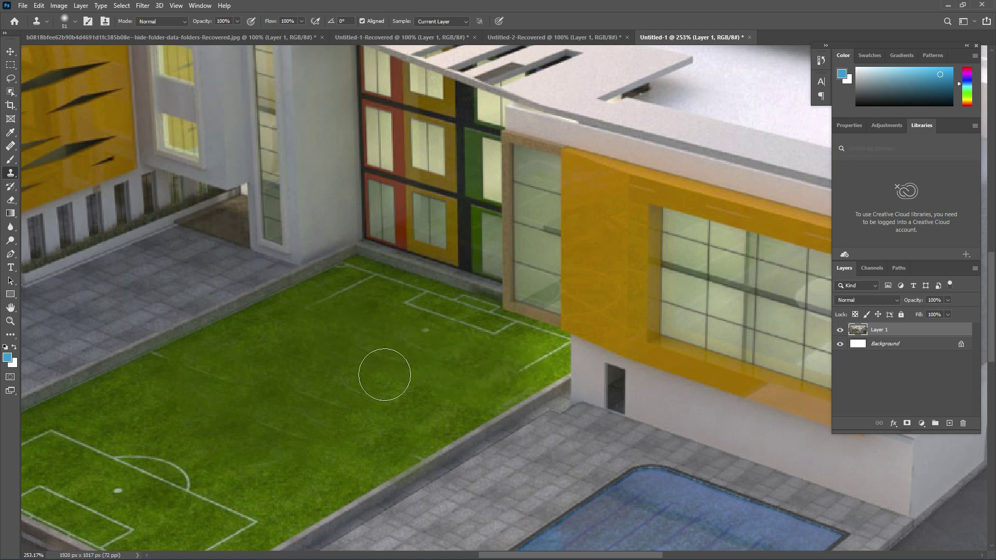
alt+click(271, 351)
drag(344, 289, 318, 311)
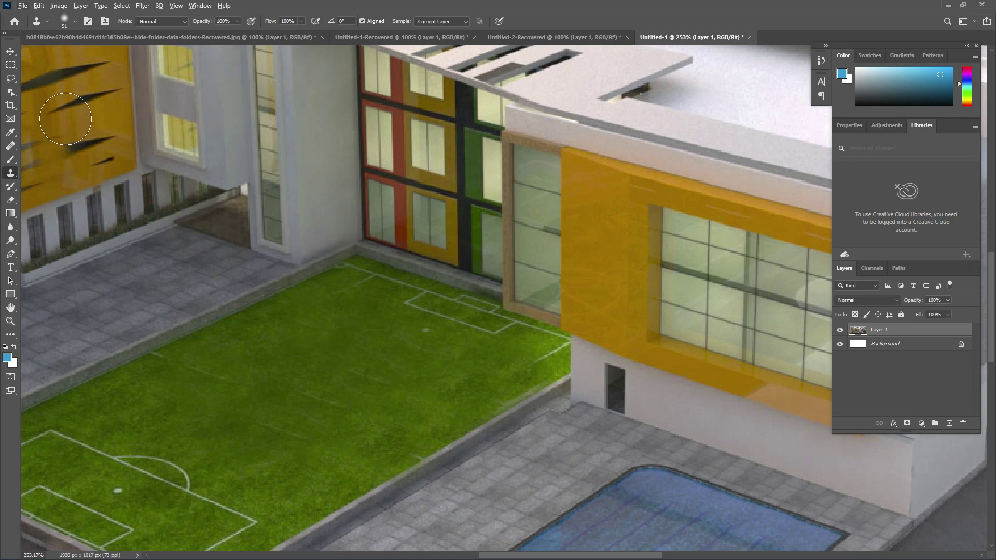
Step: Set the Clone Stamp brush size to 14 px
click(47, 22)
click(76, 24)
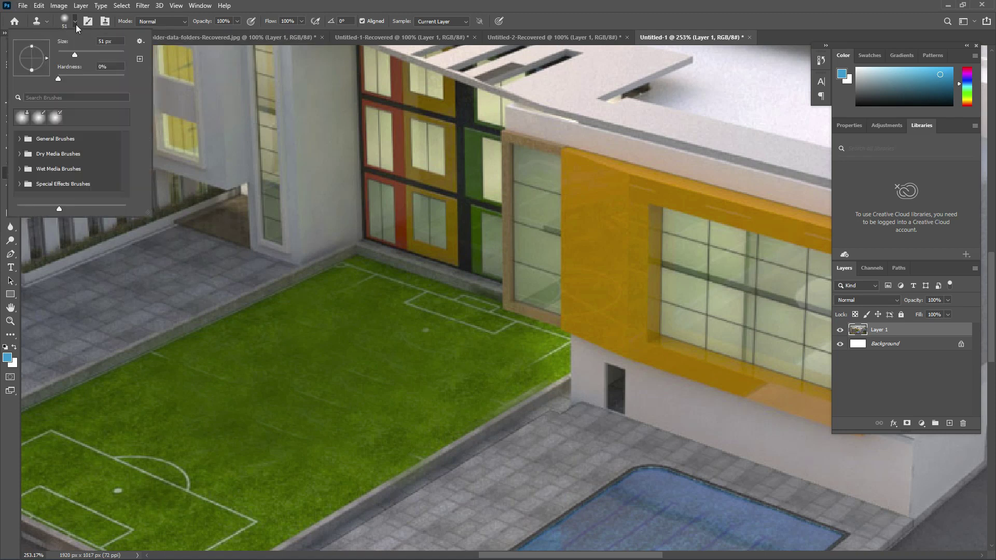
click(63, 53)
key(Return)
Step: Sample clean grass and paint over the remaining white pitch line segments
alt+click(442, 403)
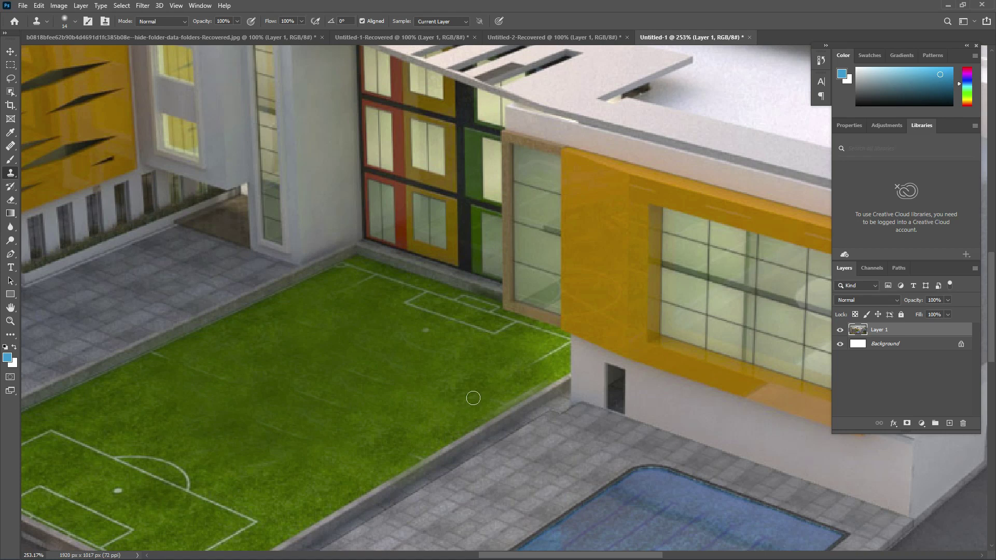
drag(529, 368, 564, 347)
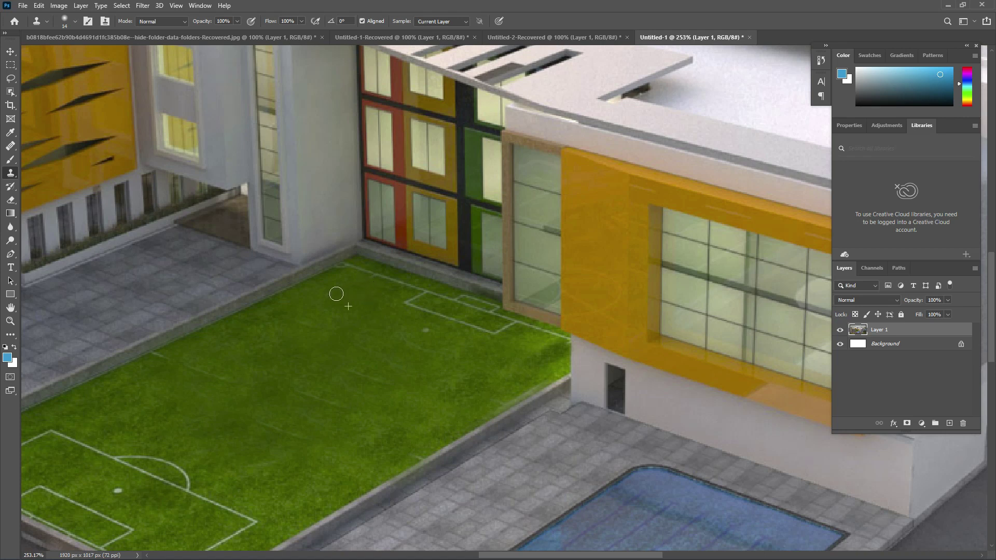
alt+click(320, 338)
click(346, 335)
alt+click(147, 368)
Step: Choose Open recorder from the system tray recorder icon's menu
key(super)
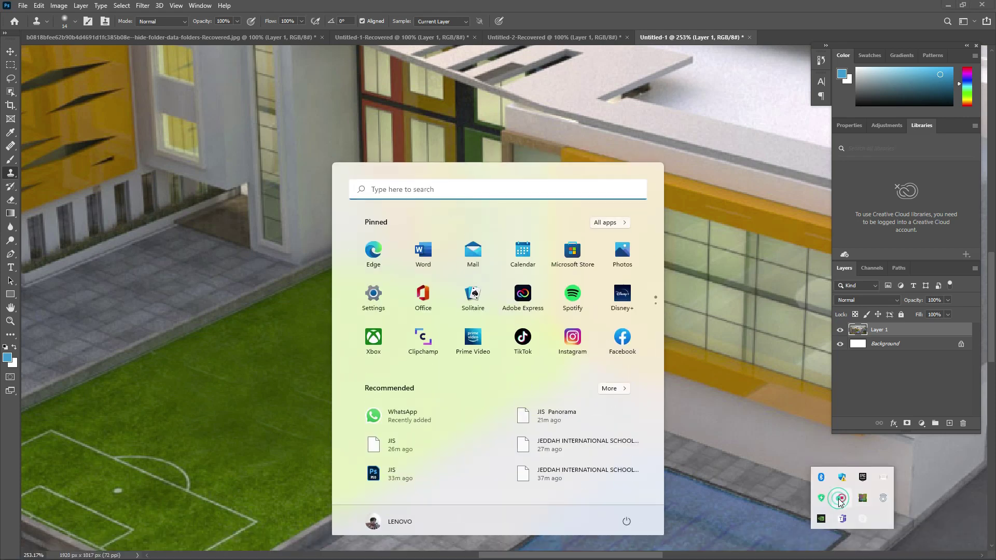
right_click(842, 498)
click(860, 505)
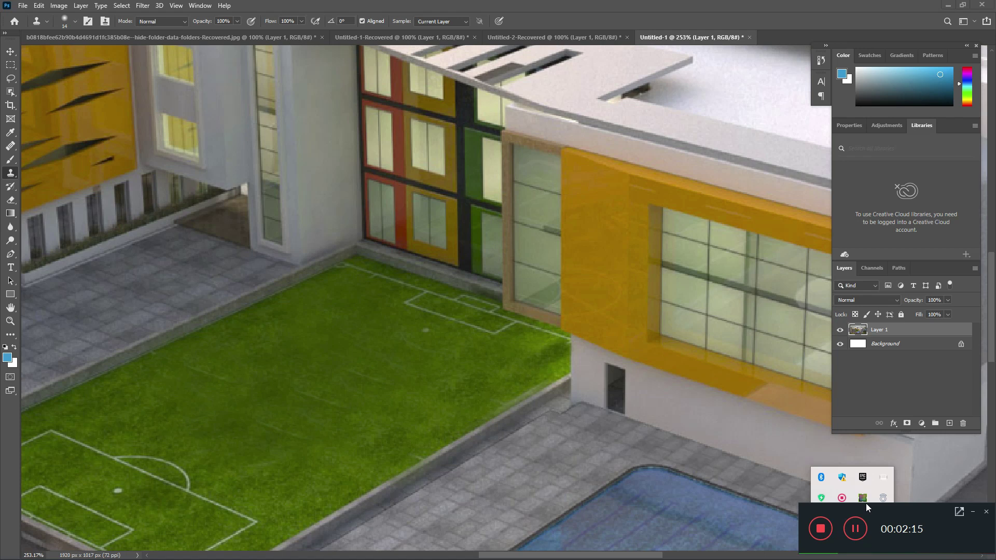